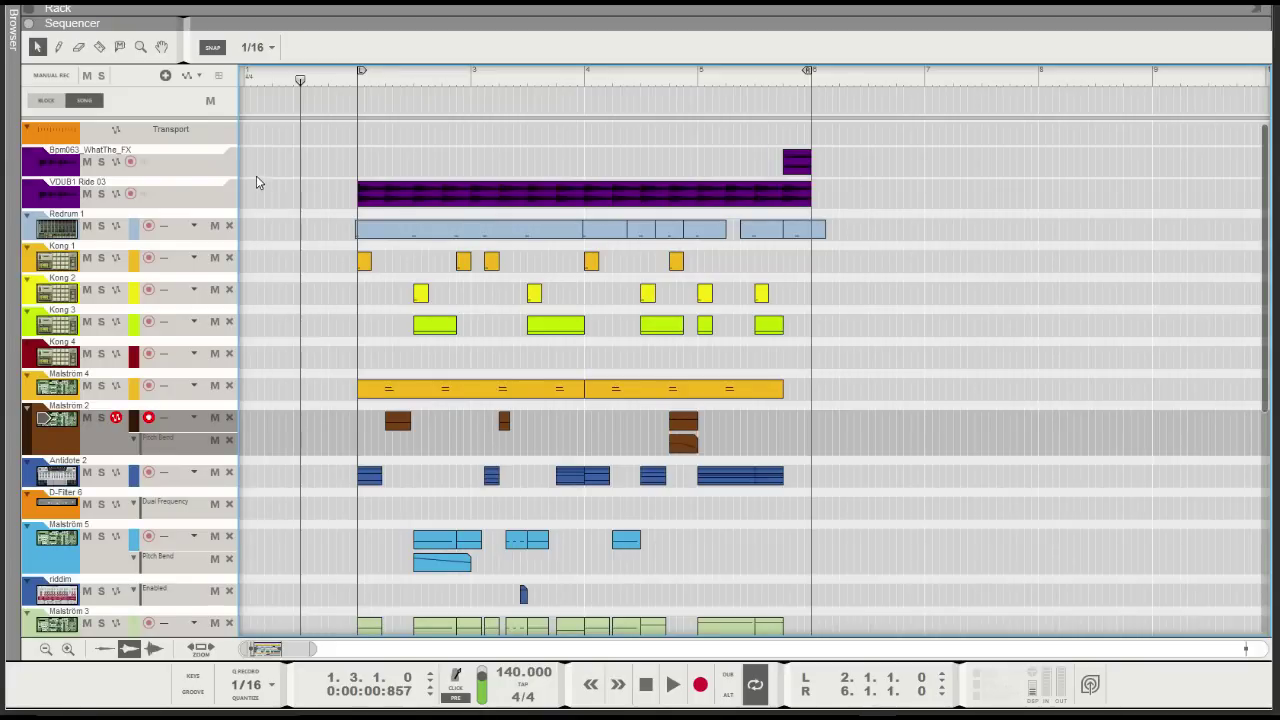
# Toggle the gate on the ALL FILMSCORE RV7000 reverb, inspect its Gate edit page, and return to the sequencer
pyautogui.press('F6')
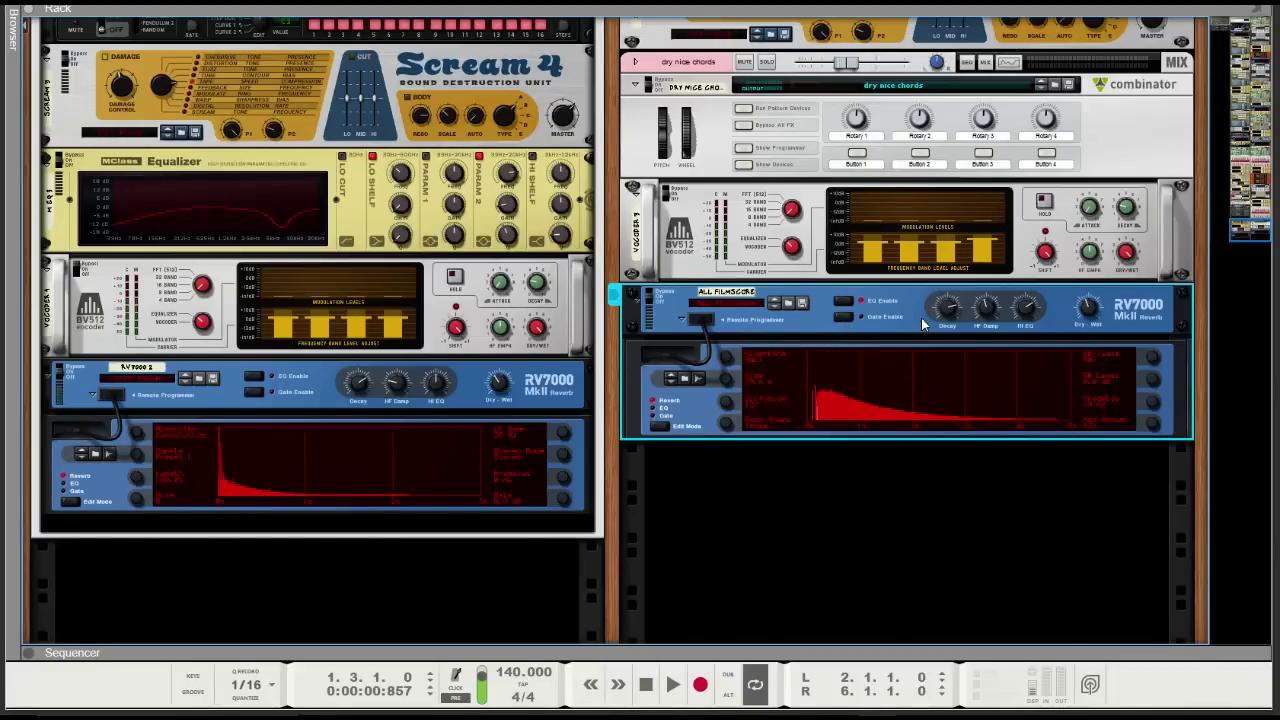
pyautogui.click(848, 318)
pyautogui.click(659, 427)
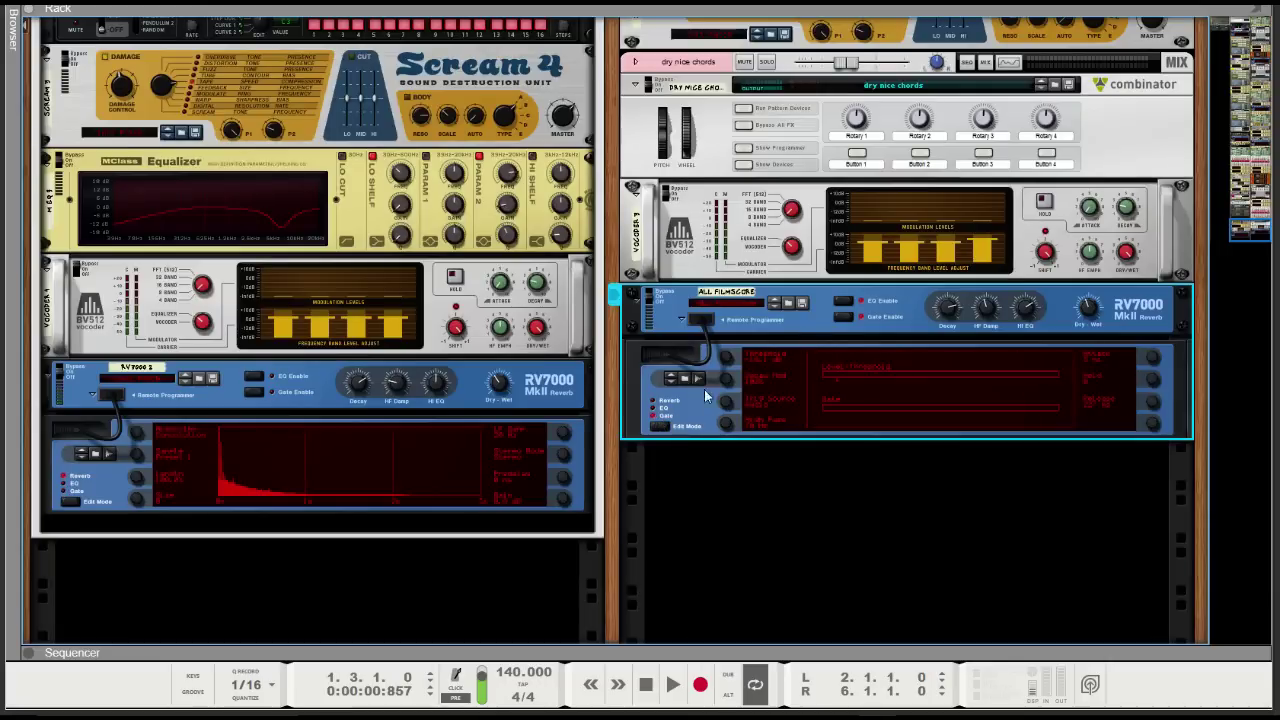
pyautogui.click(667, 404)
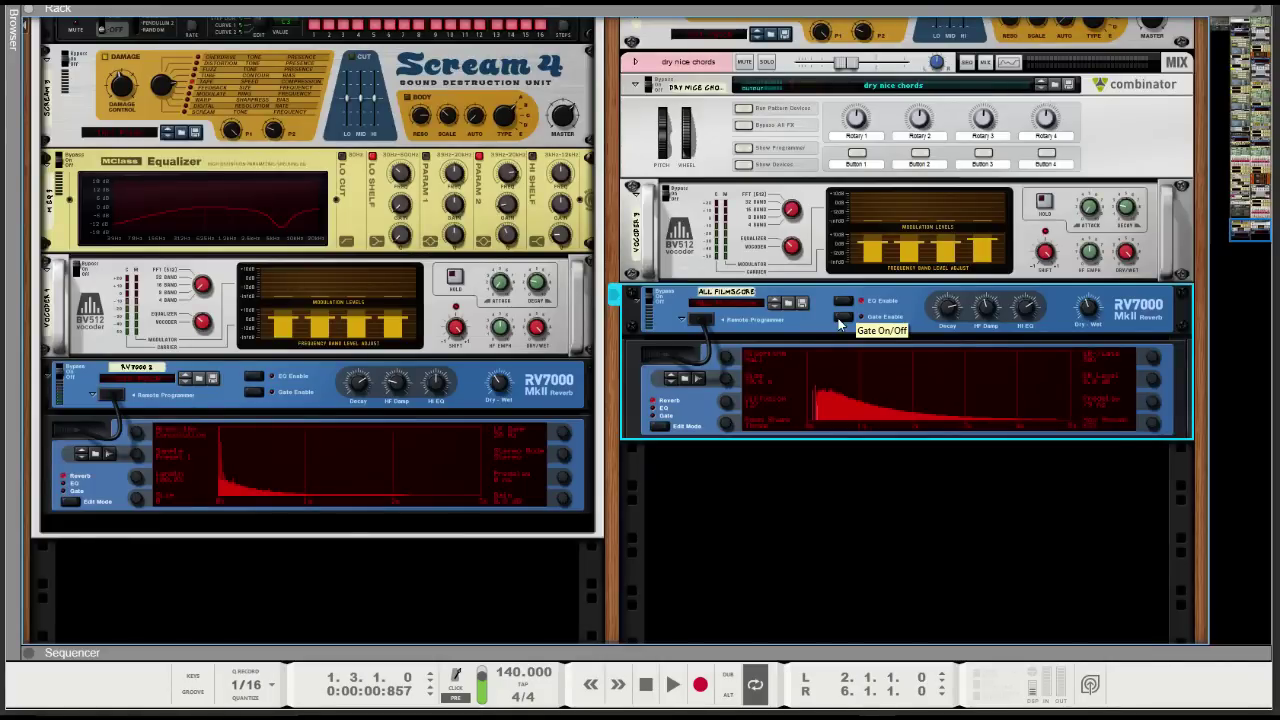
pyautogui.press('F7')
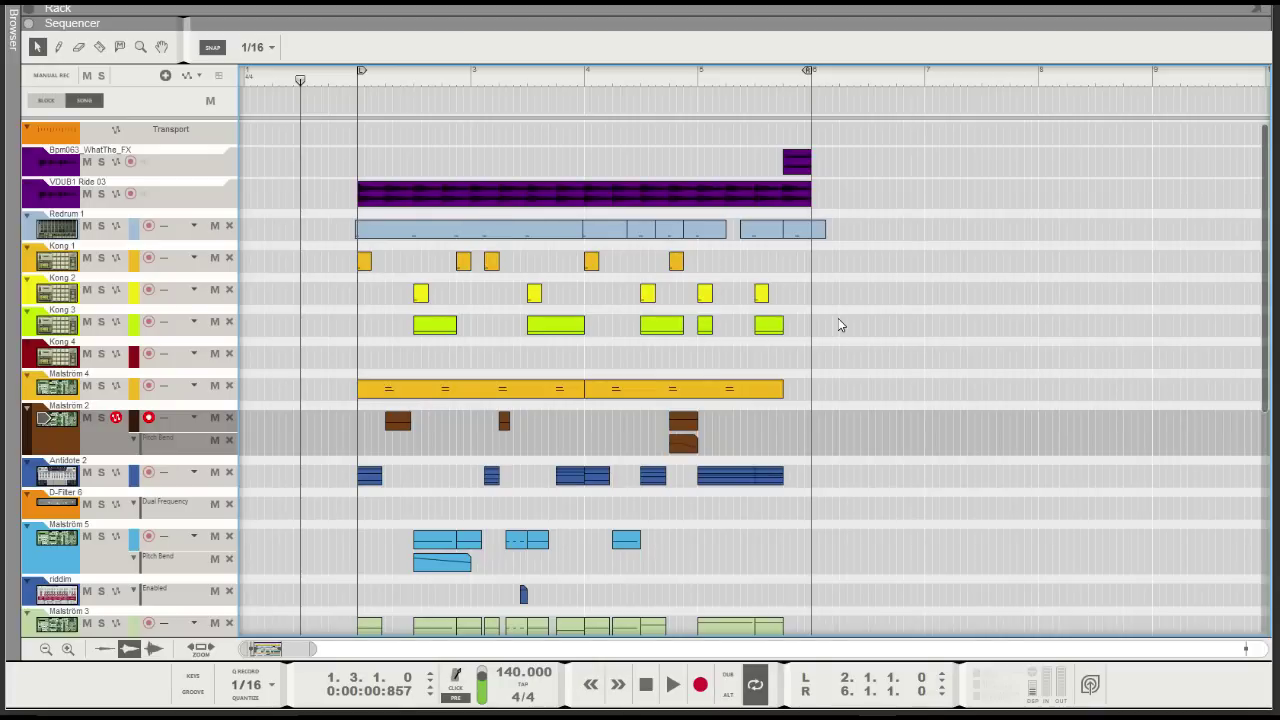
# Play the full arrangement from bar 1.3 to hear all tracks together
pyautogui.press('space')
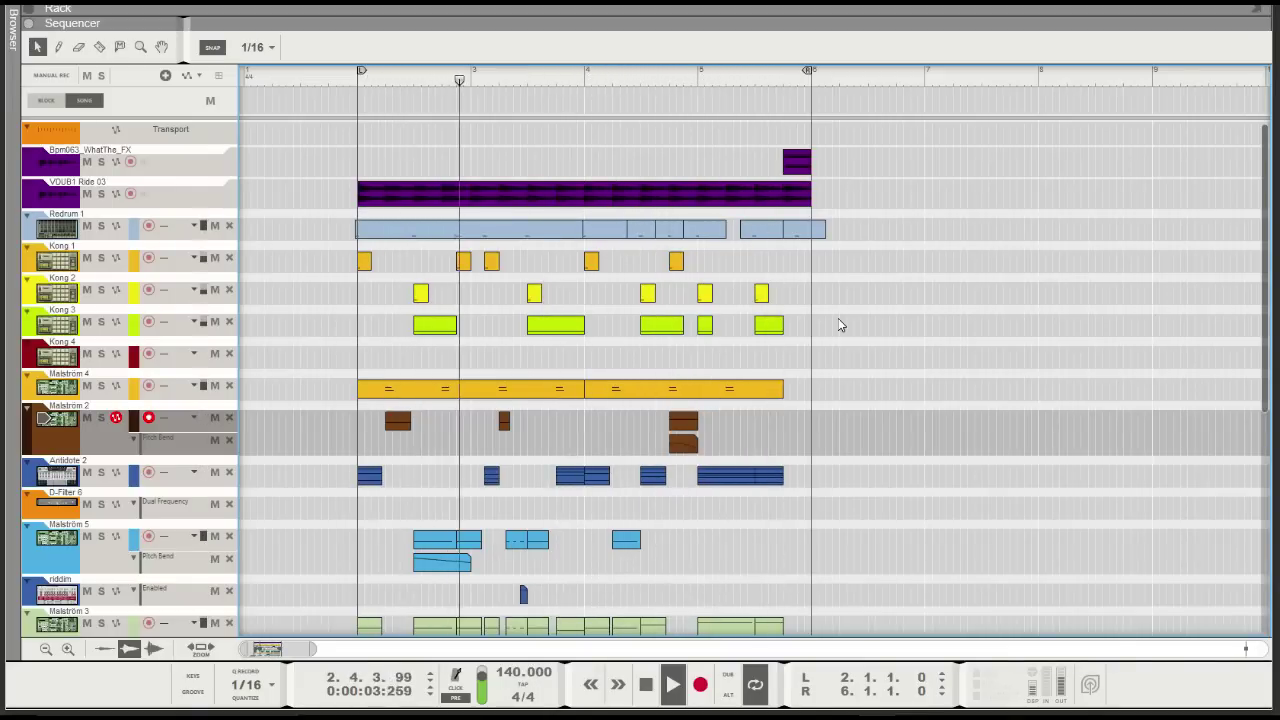
pyautogui.press('space')
pyautogui.hotkey('shift', 'Return')
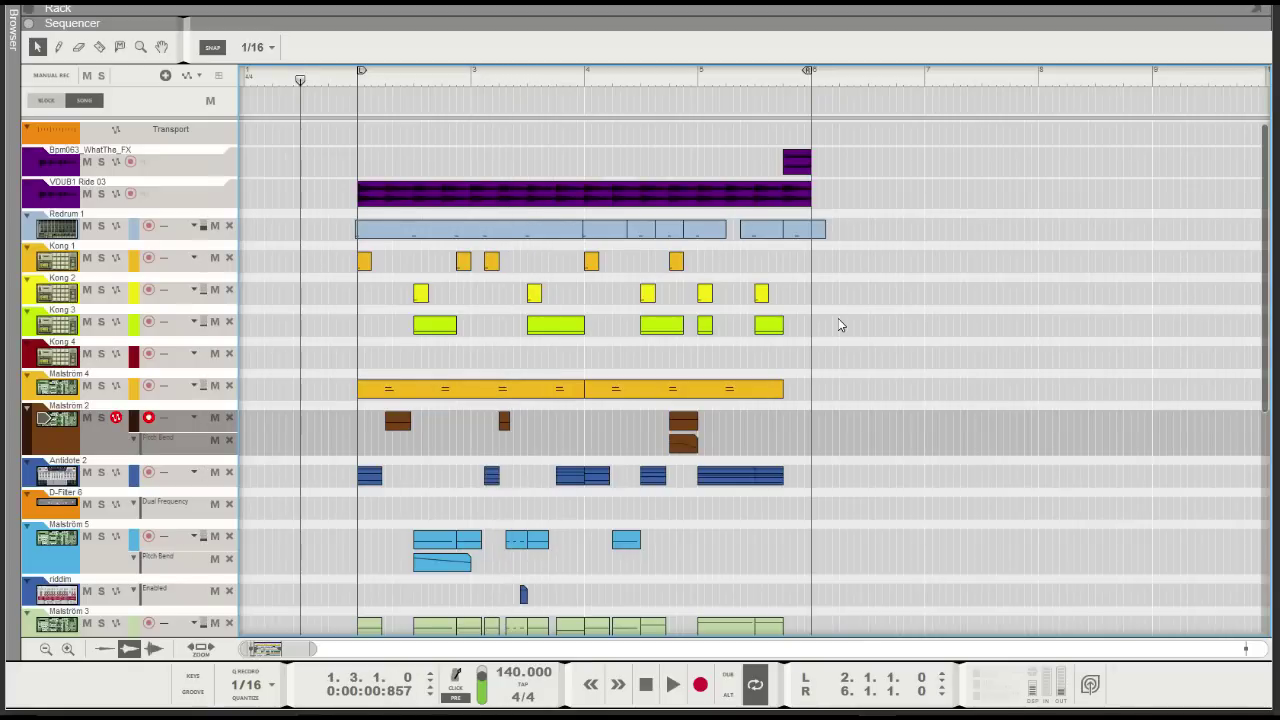
pyautogui.hotkey('alt', 'Tab')
pyautogui.hotkey('alt', 'Tab')
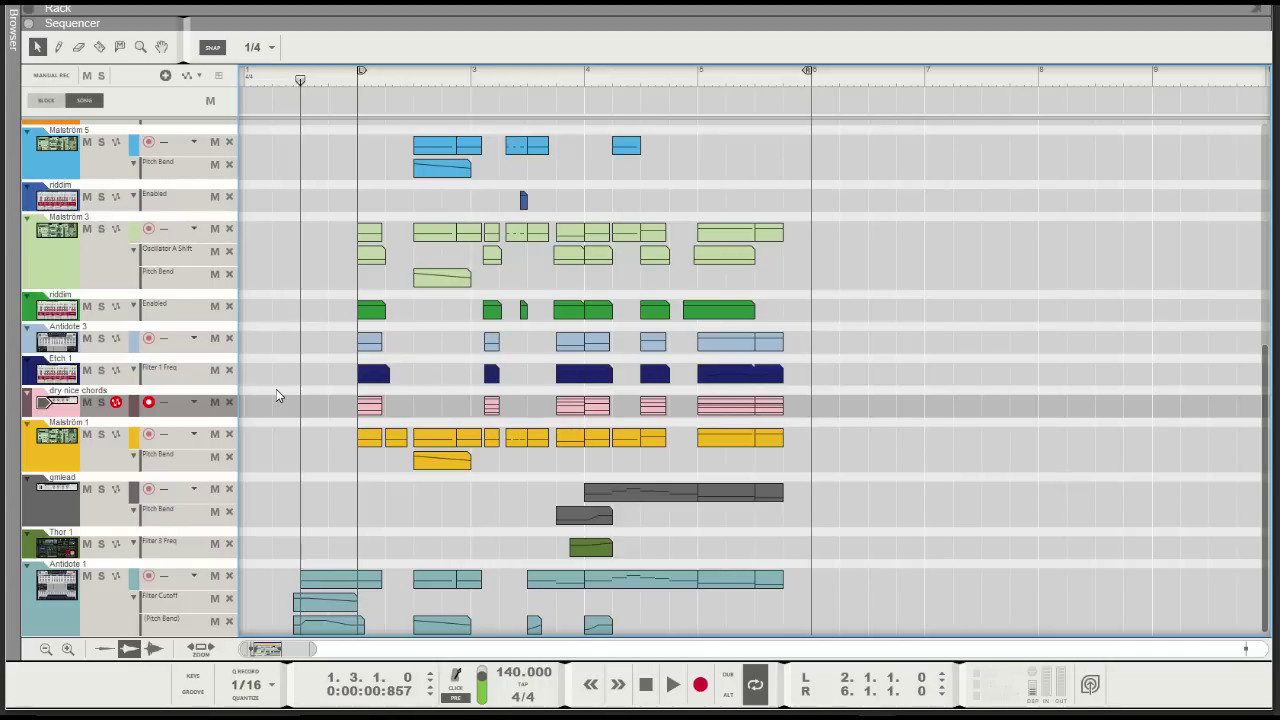
pyautogui.press('space')
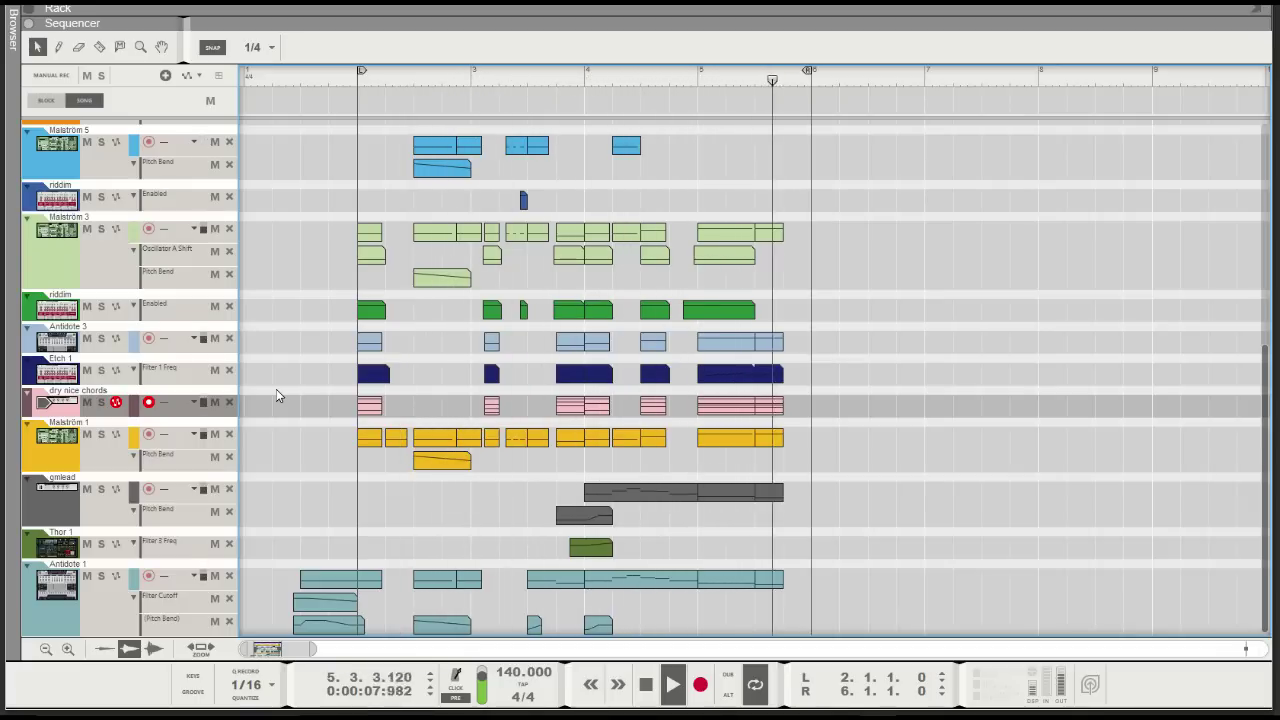
pyautogui.press('space')
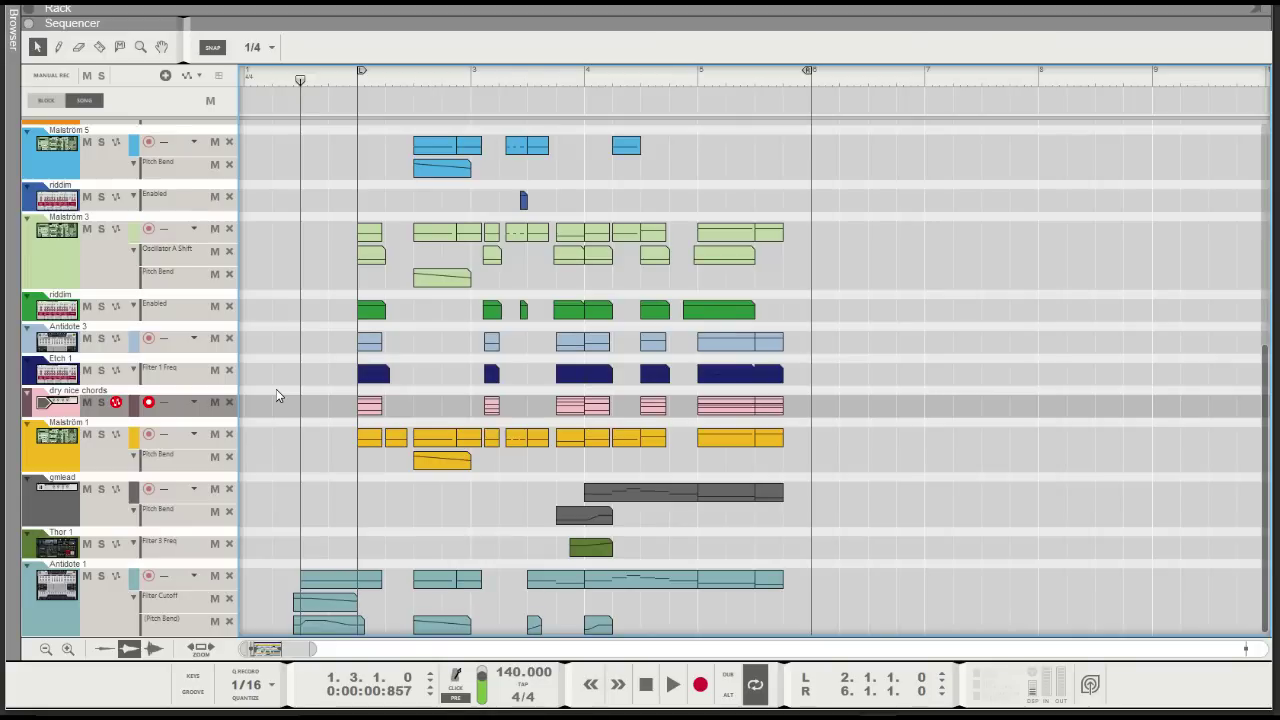
# Solo the dry nice chords track, move the song position to bar 2, and bring up its rack devices
pyautogui.click(101, 402)
pyautogui.click(359, 81)
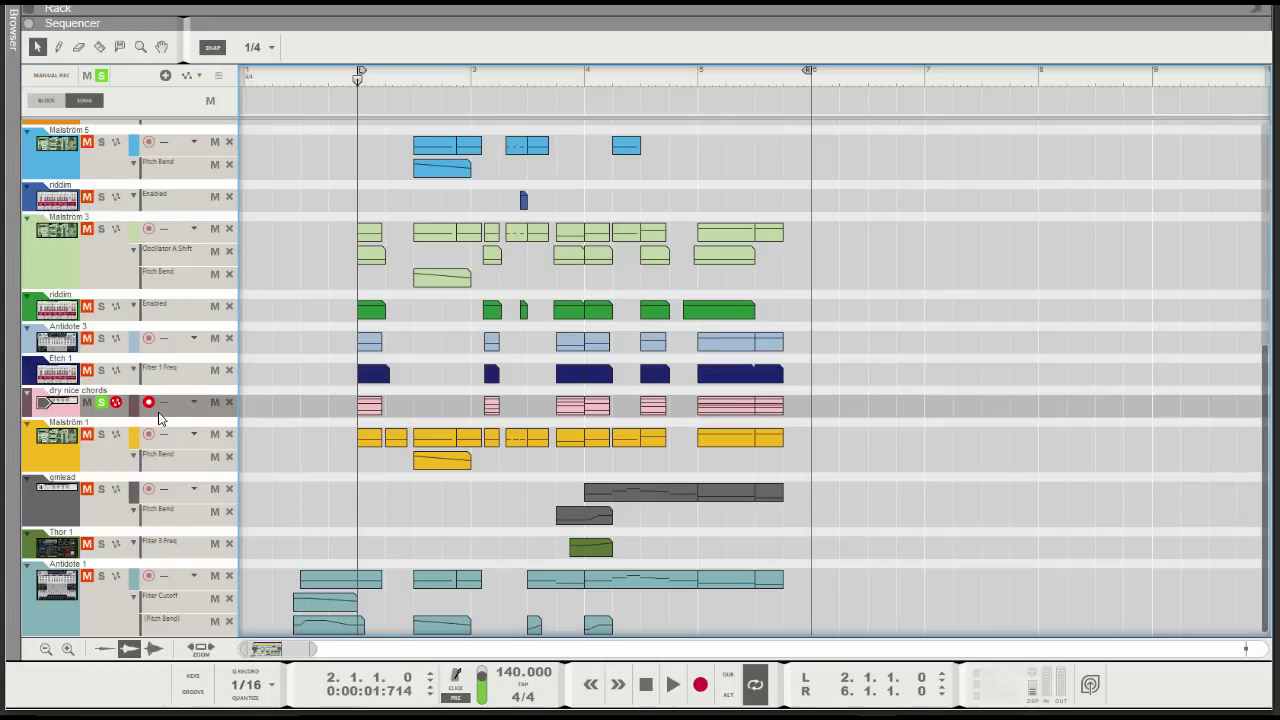
pyautogui.click(159, 418)
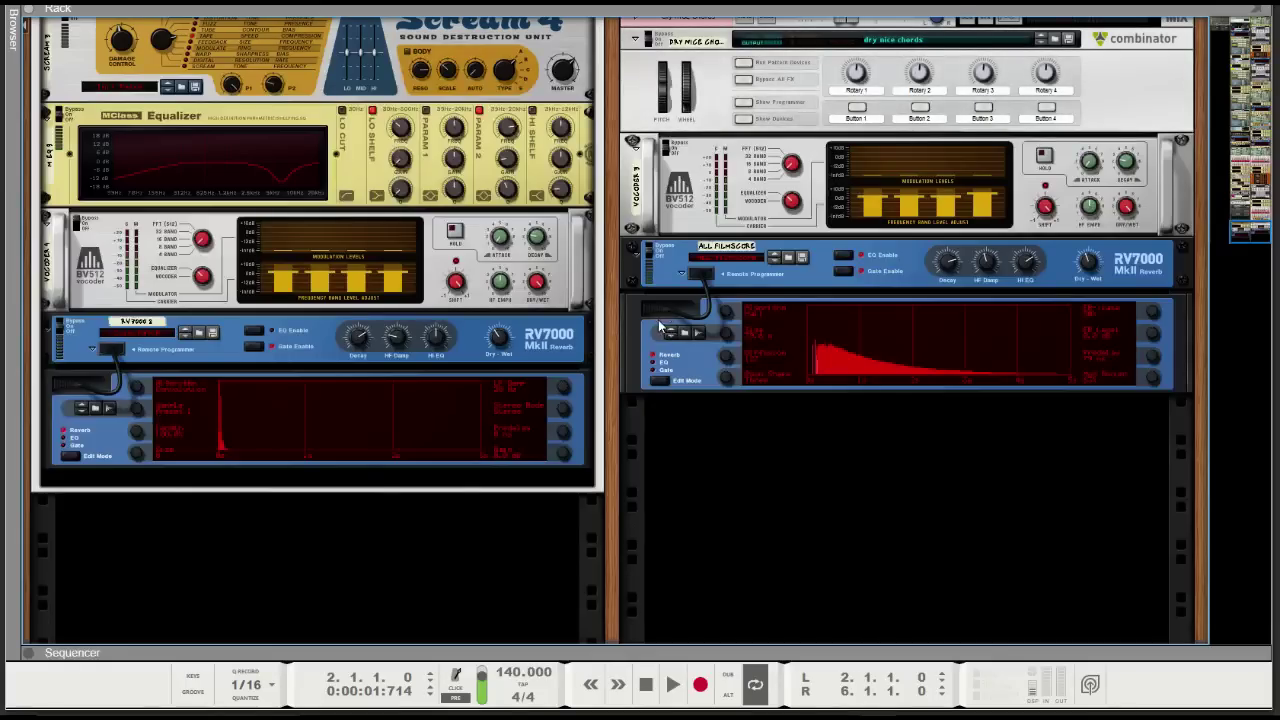
# Toggle the gate on the ALL FILMSCORE reverb and audition the soloed chords several times
pyautogui.scroll(1, 672, 328)
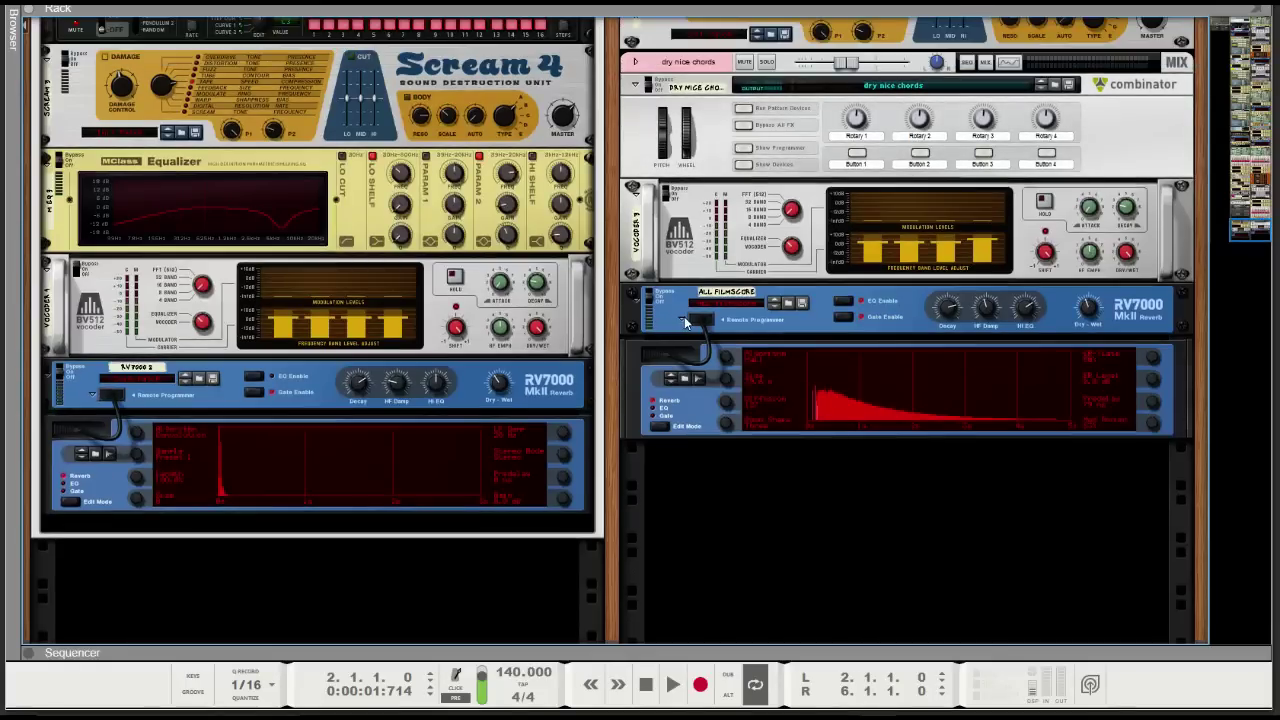
pyautogui.click(842, 315)
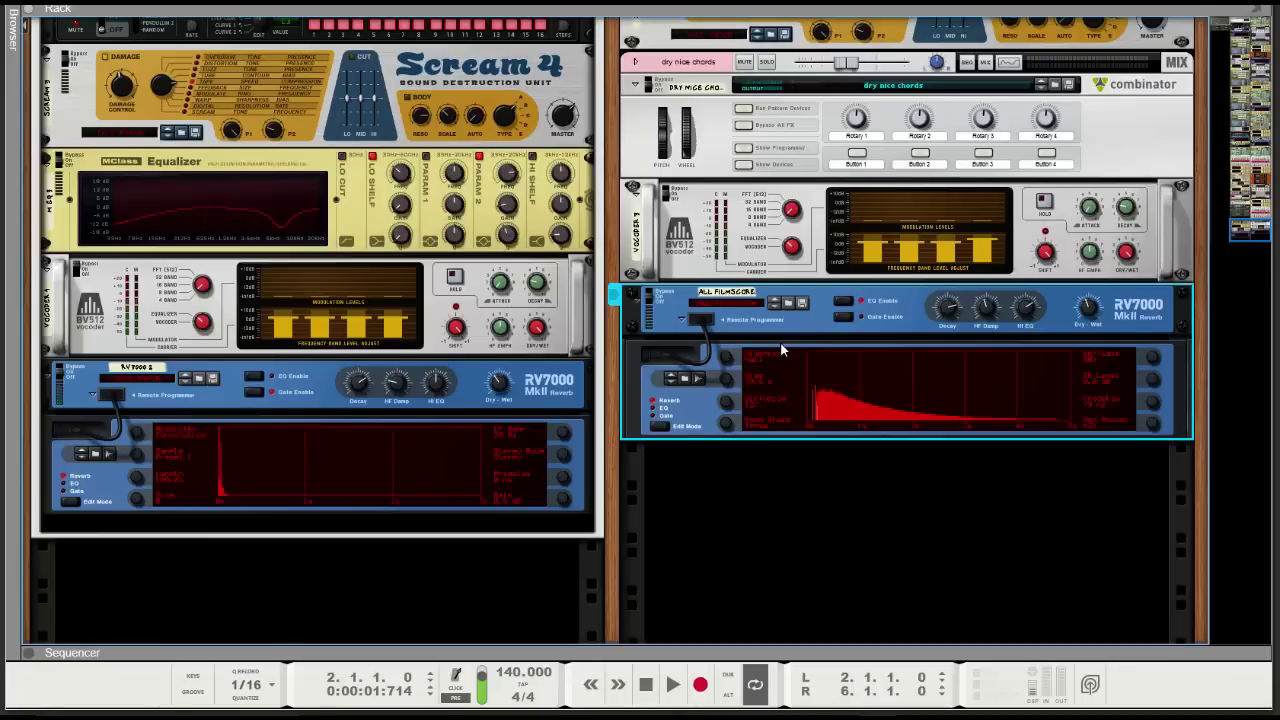
pyautogui.press('space')
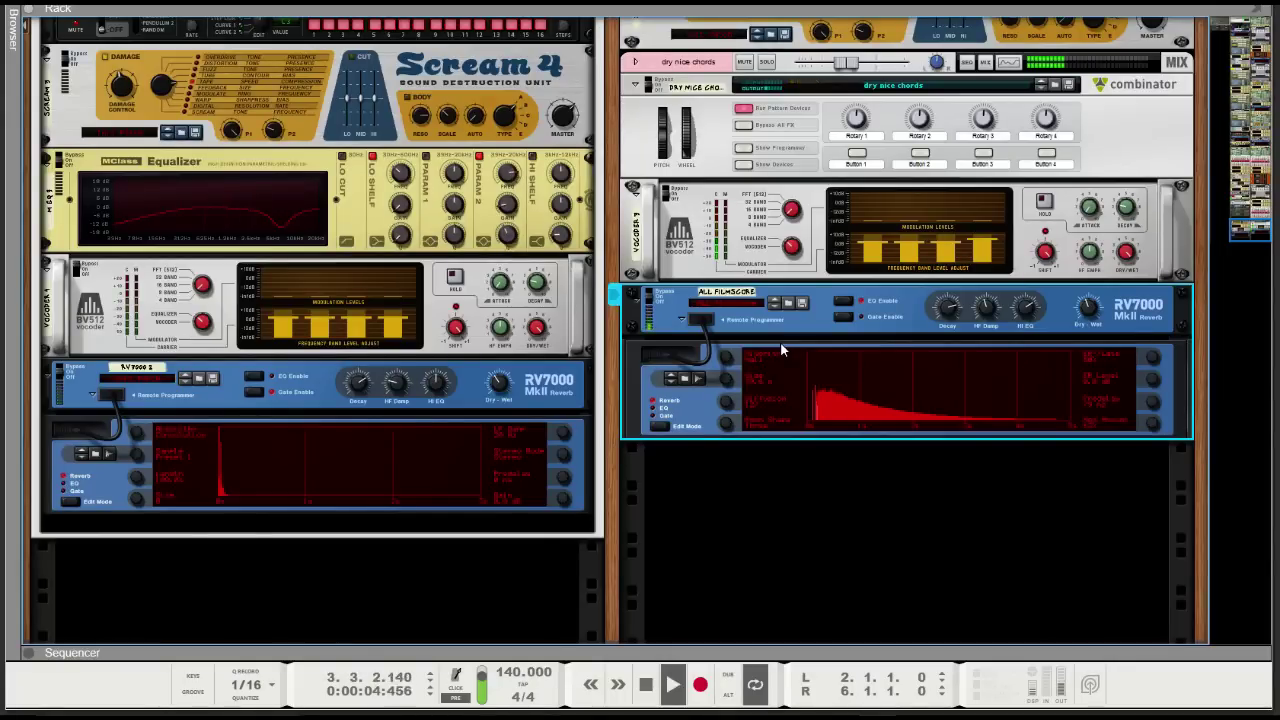
pyautogui.press('space')
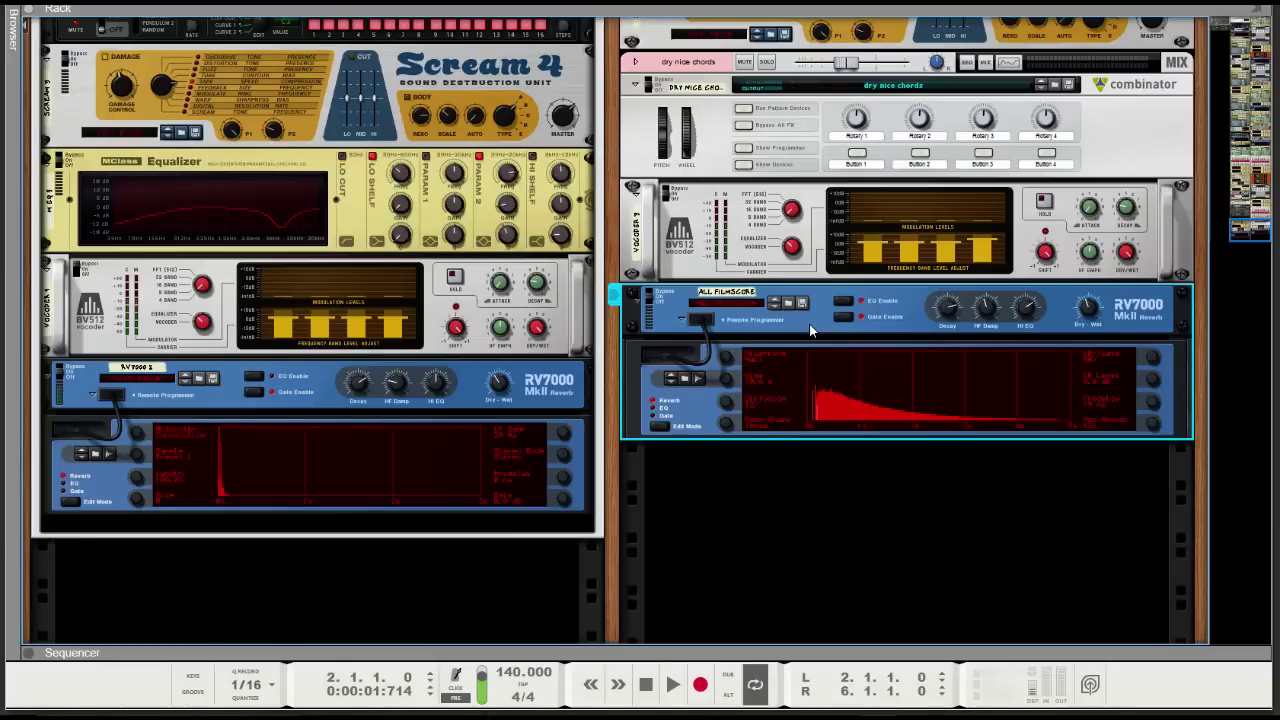
pyautogui.press('space')
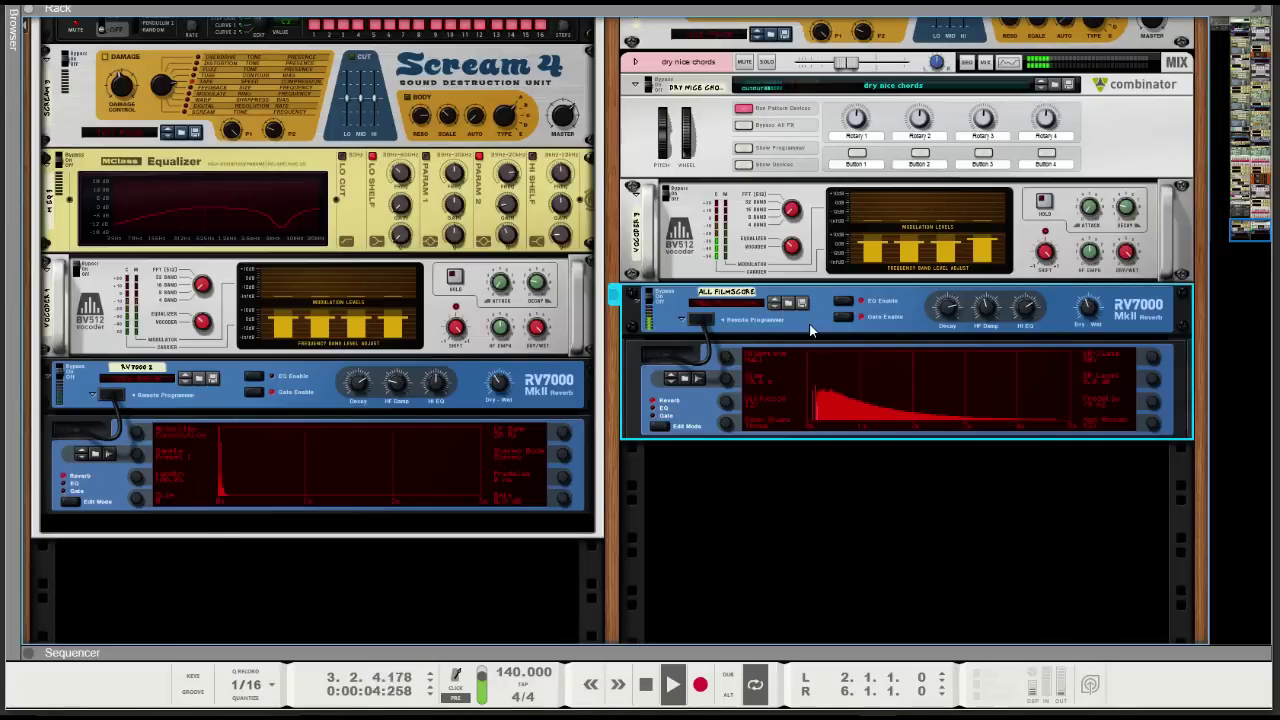
pyautogui.press('space')
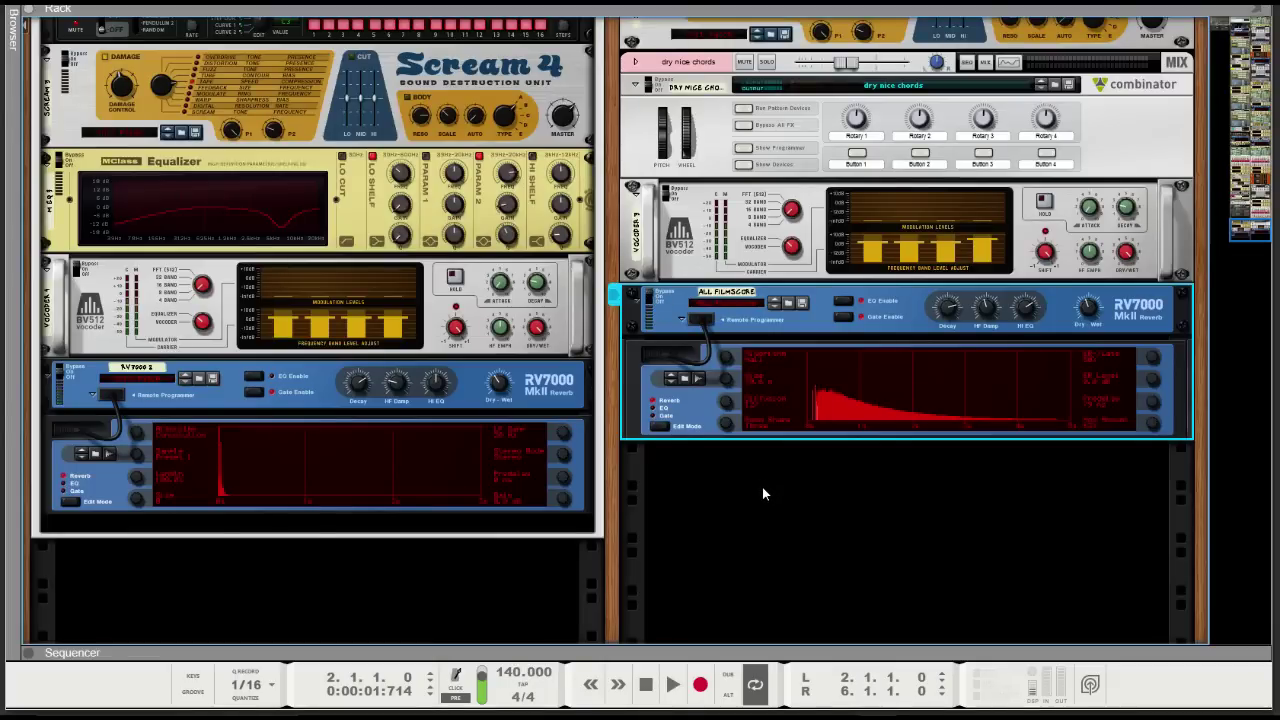
pyautogui.press('space')
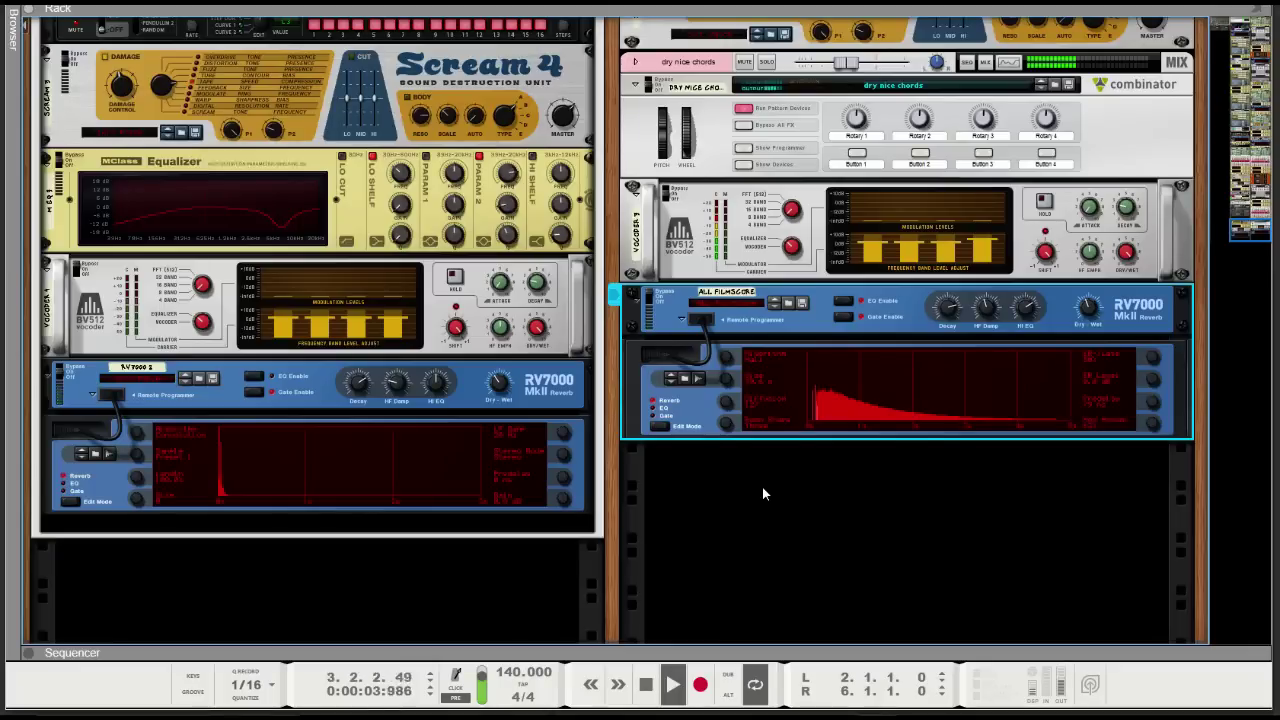
pyautogui.press('space')
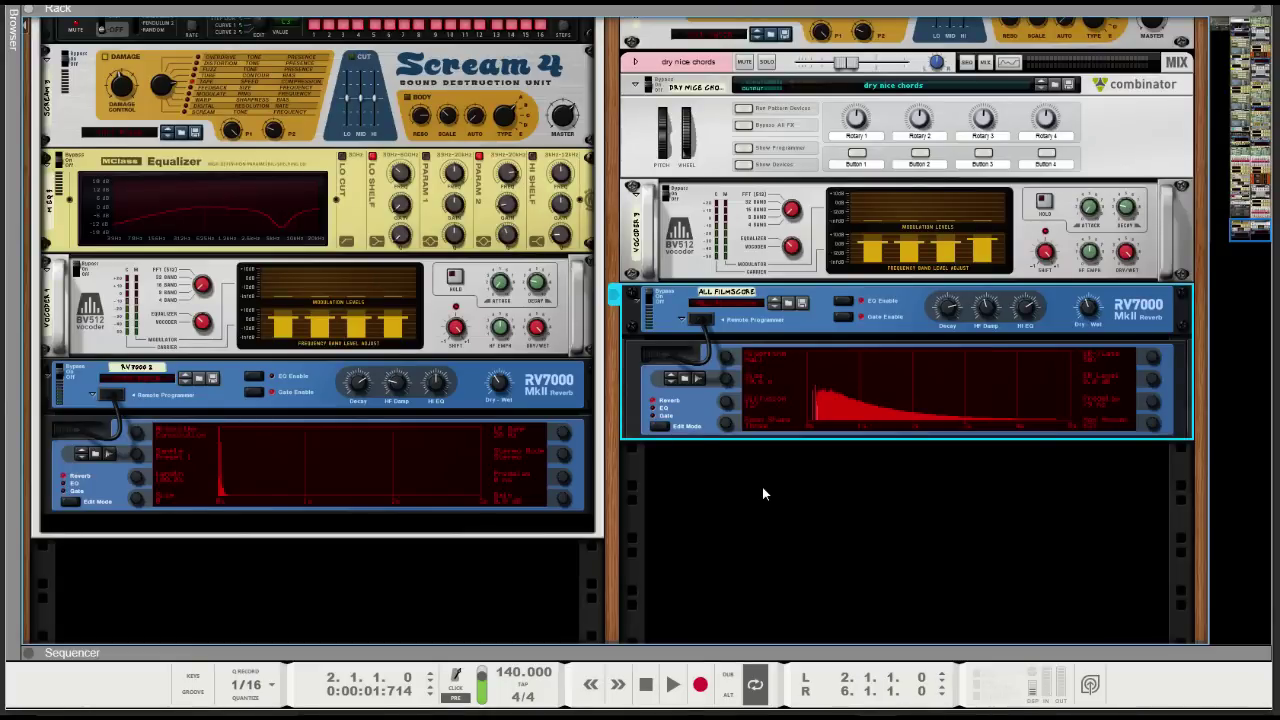
# Change the ALL FILMSCORE reverb's bypass switch and play the soloed chords to compare the sound
pyautogui.click(650, 296)
pyautogui.press('space')
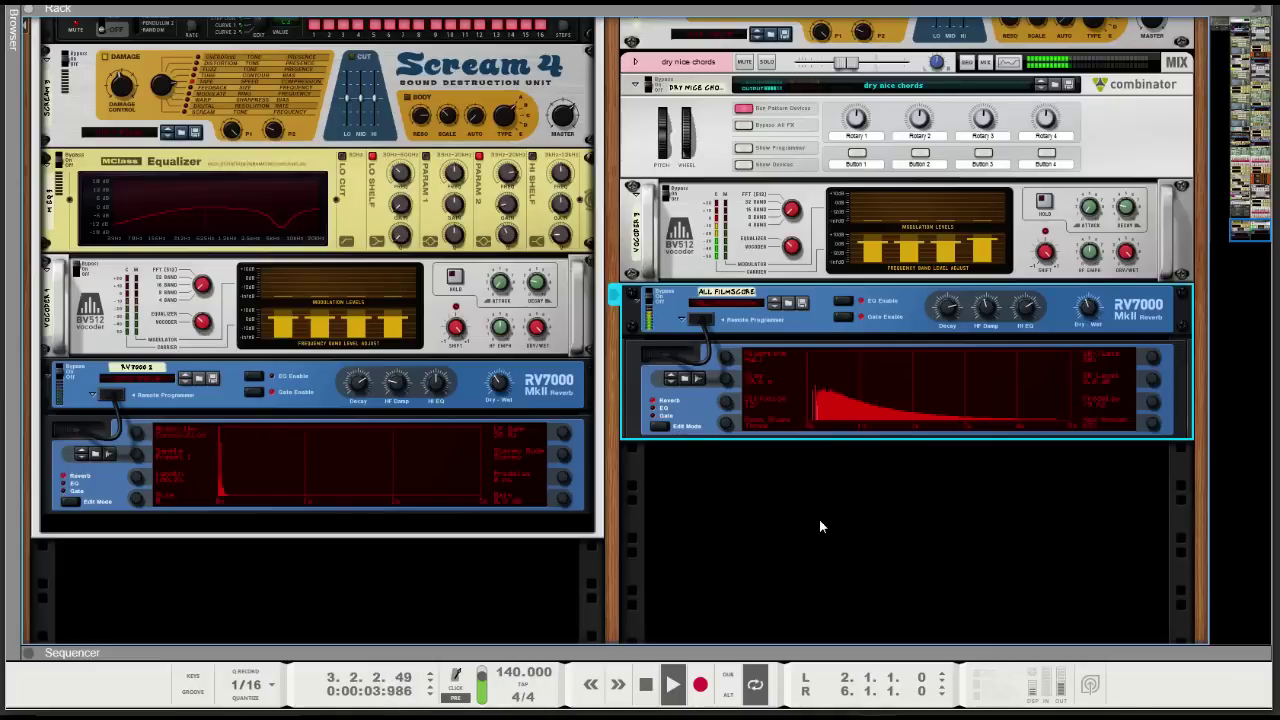
pyautogui.press('space')
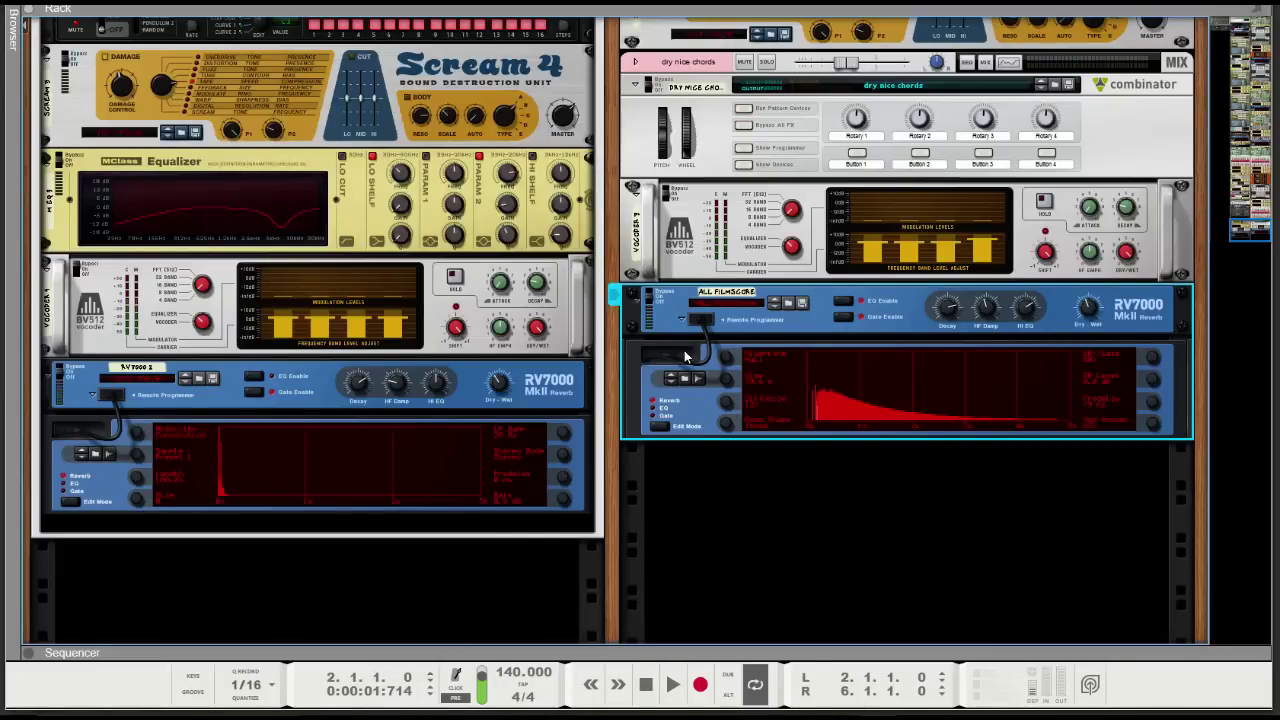
# Replace the ALL FILMSCORE reverb with a new RV7000 MkII Reverb directly after the dry nice chords vocoder
pyautogui.press('Delete')
pyautogui.click(658, 266)
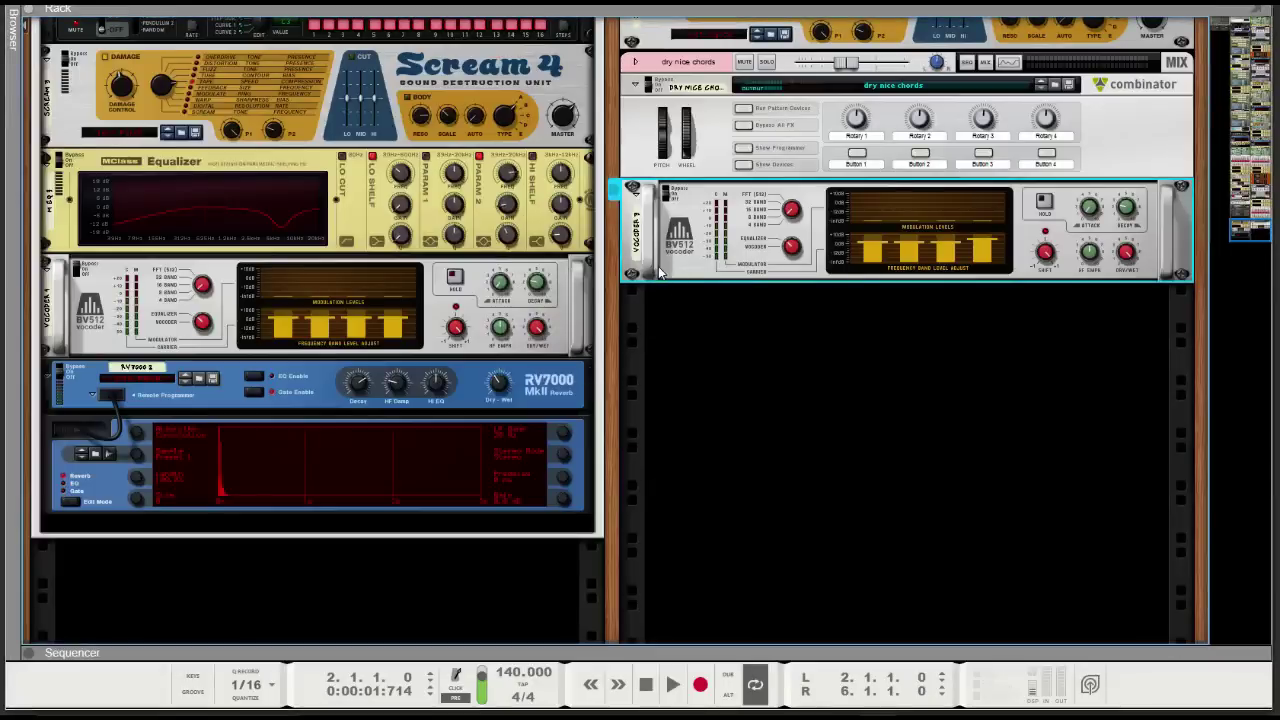
pyautogui.press('F3')
pyautogui.click(76, 108)
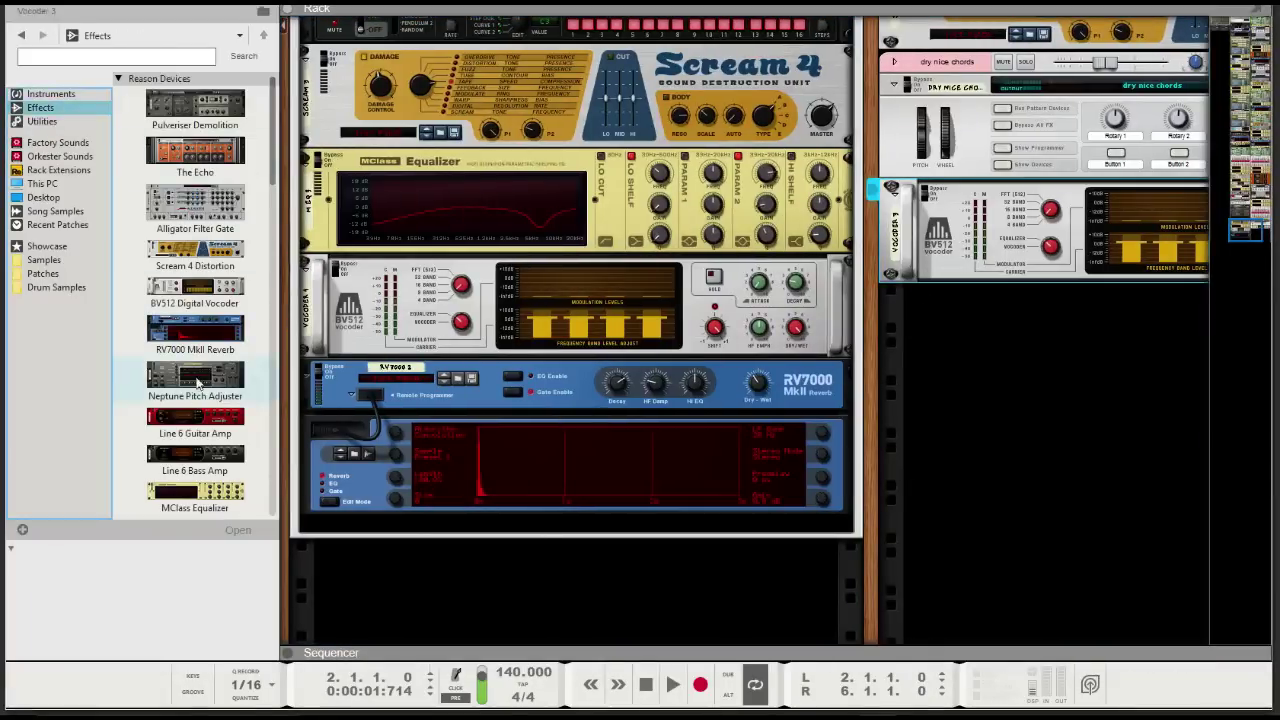
pyautogui.click(205, 342)
pyautogui.doubleClick(205, 342)
pyautogui.press('F3')
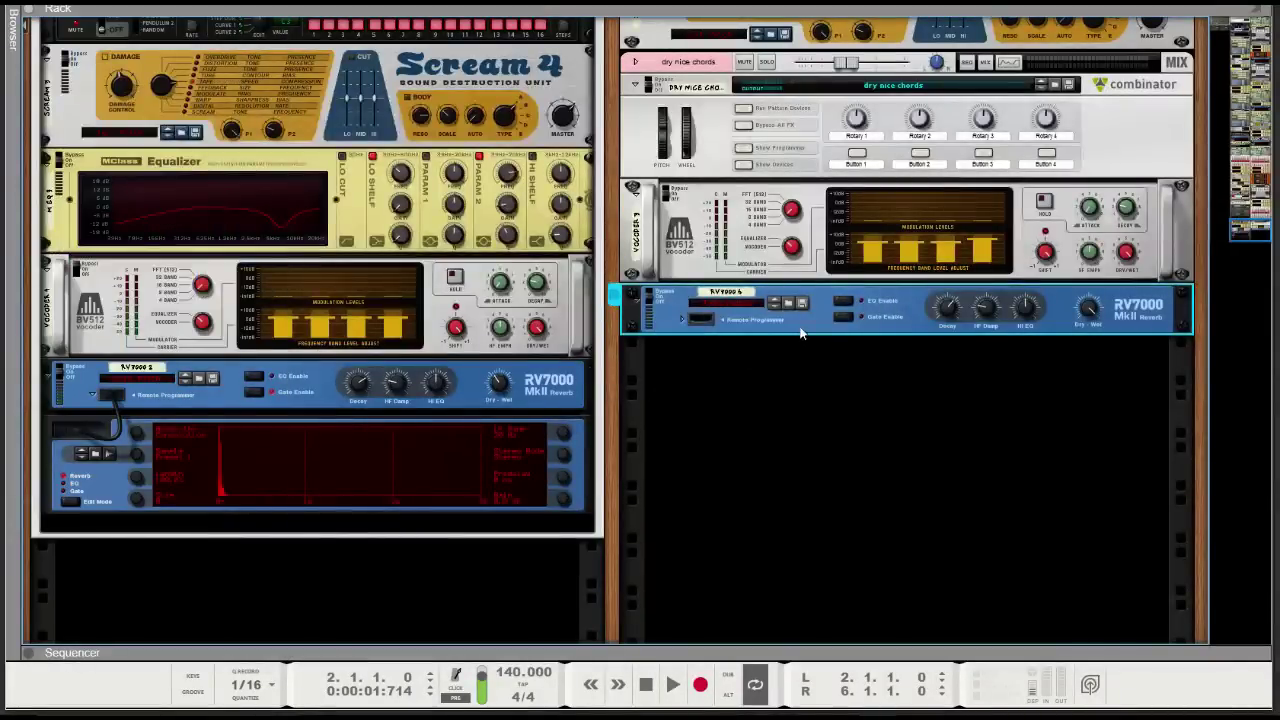
# Enable the gate on the new RV7000 reverb and open its remote programmer on the Gate edit page
pyautogui.press('F3')
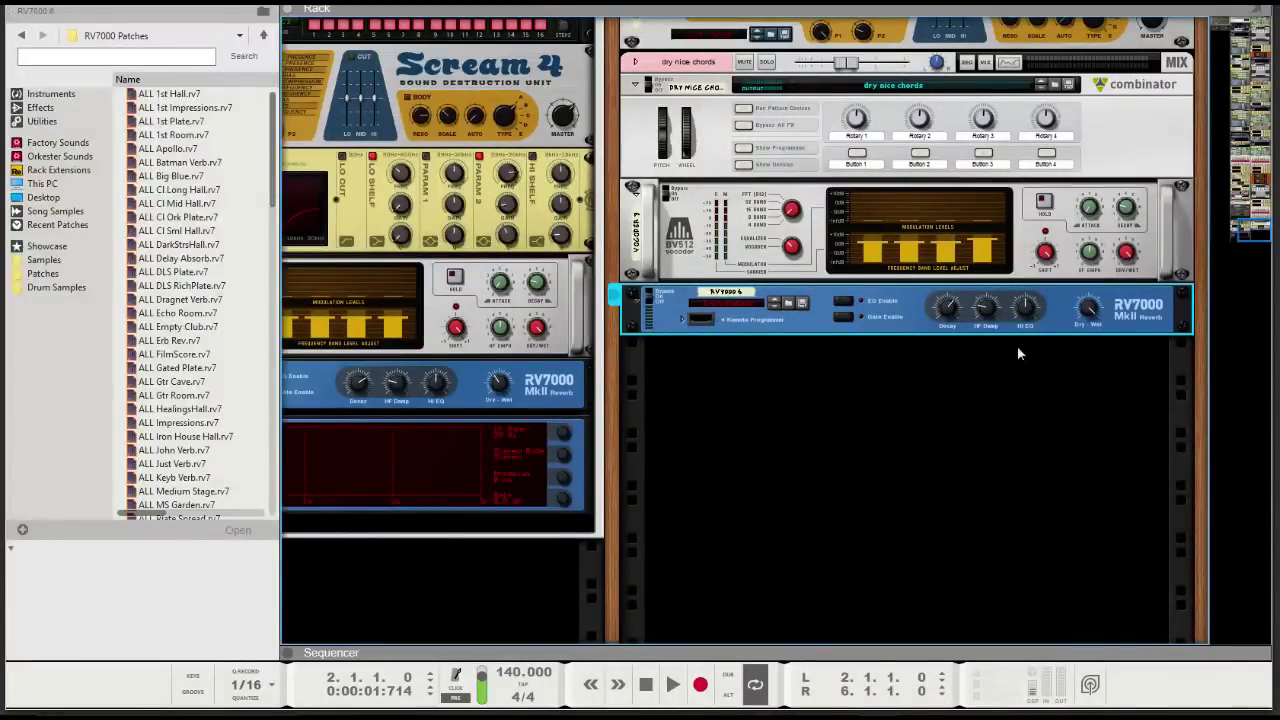
pyautogui.press('F3')
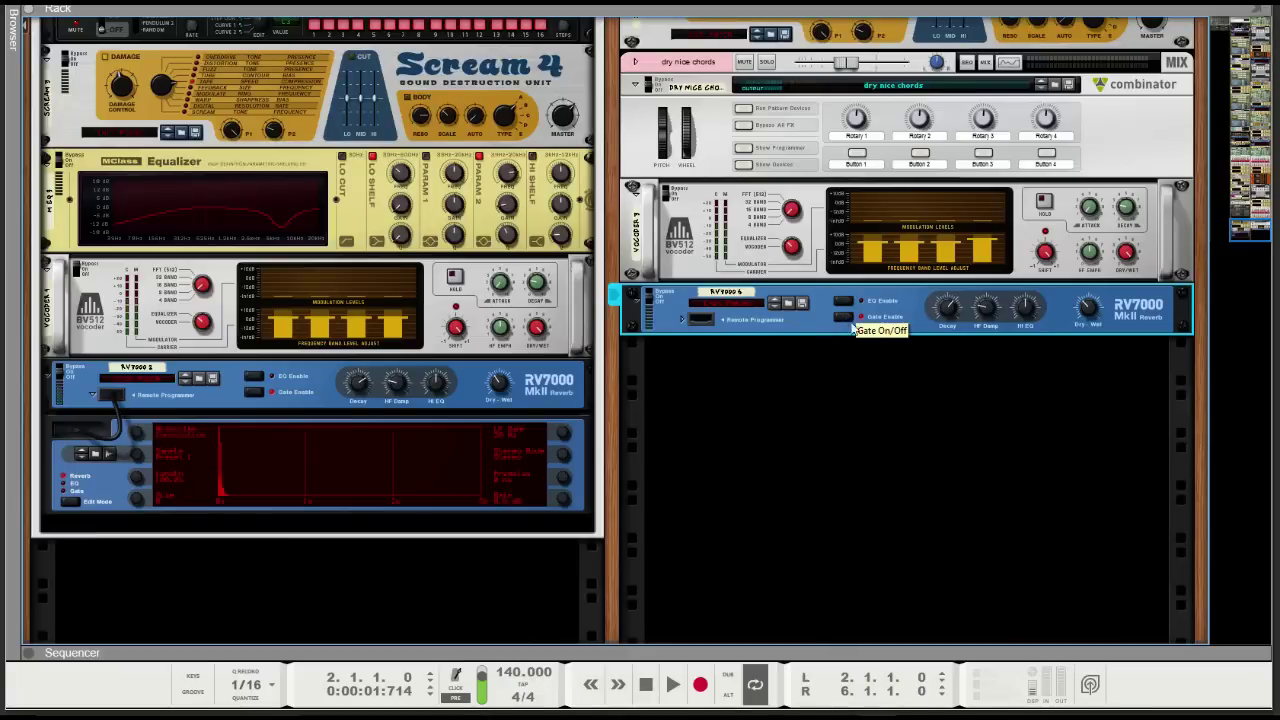
pyautogui.click(678, 316)
pyautogui.click(665, 422)
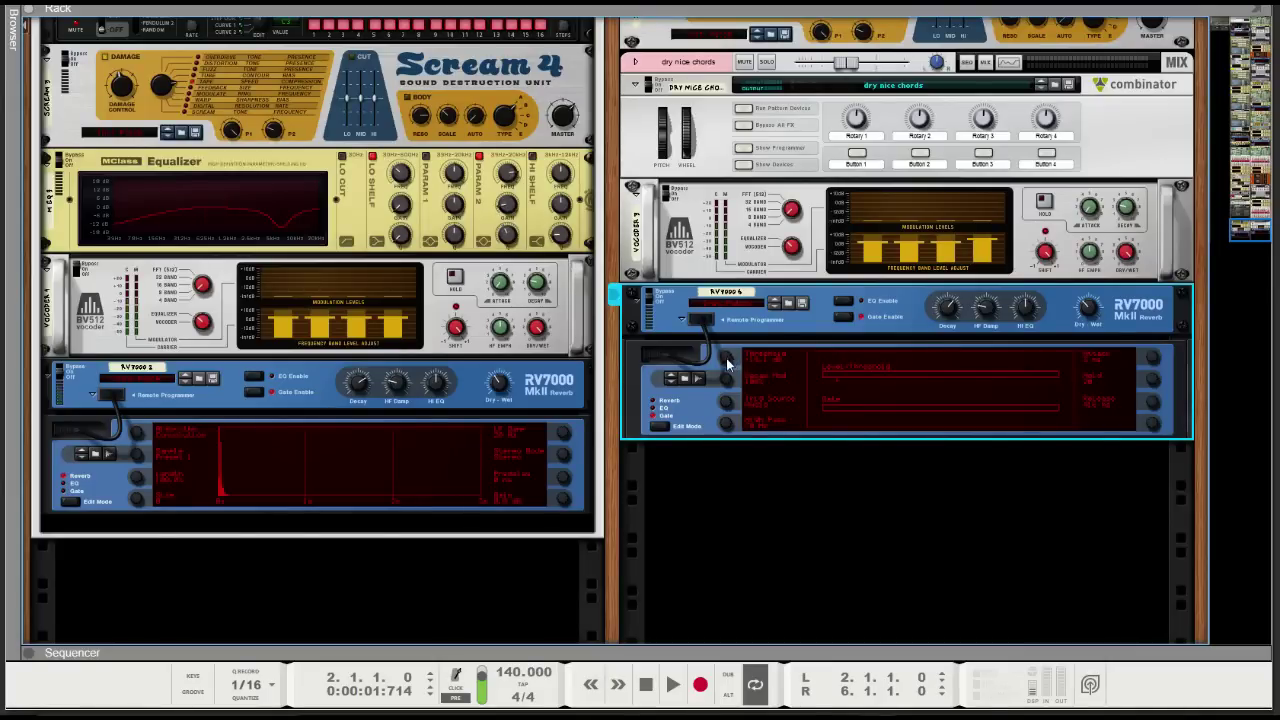
pyautogui.scroll(2, 706, 403)
pyautogui.scroll(-1, 706, 380)
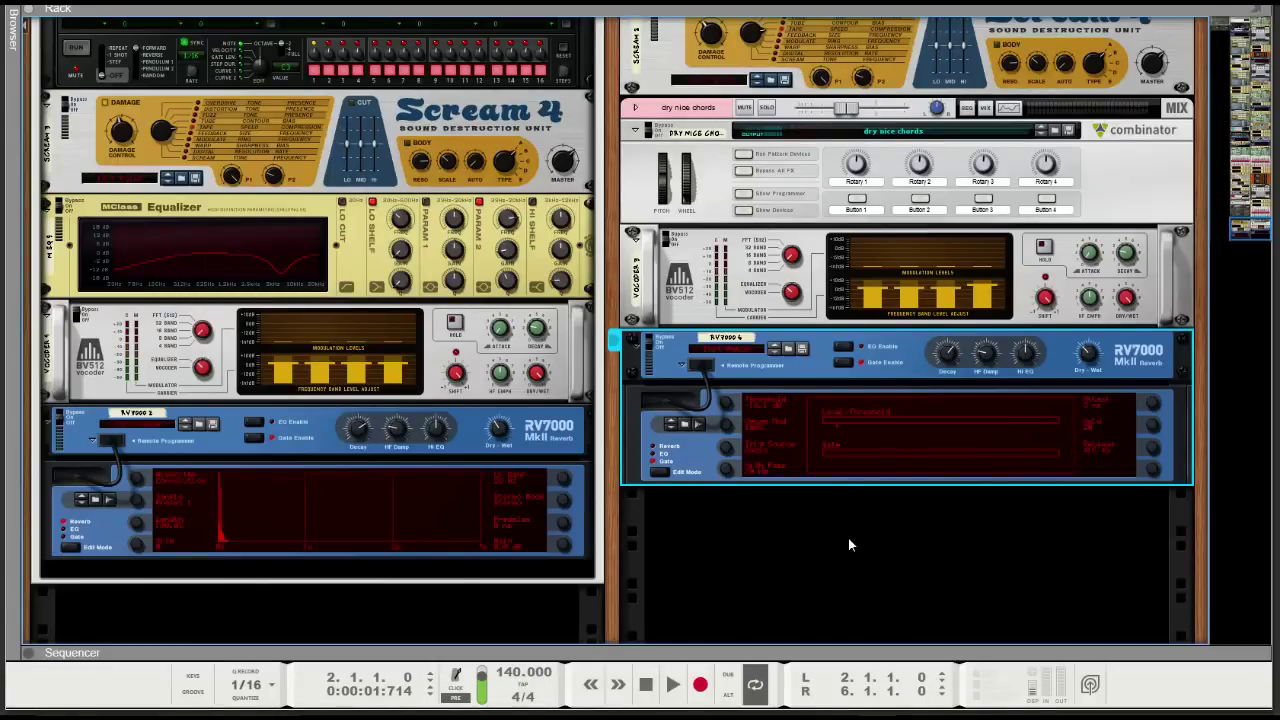
# Play the soloed chords and examine the level and gate meters of the new reverb
pyautogui.press('space')
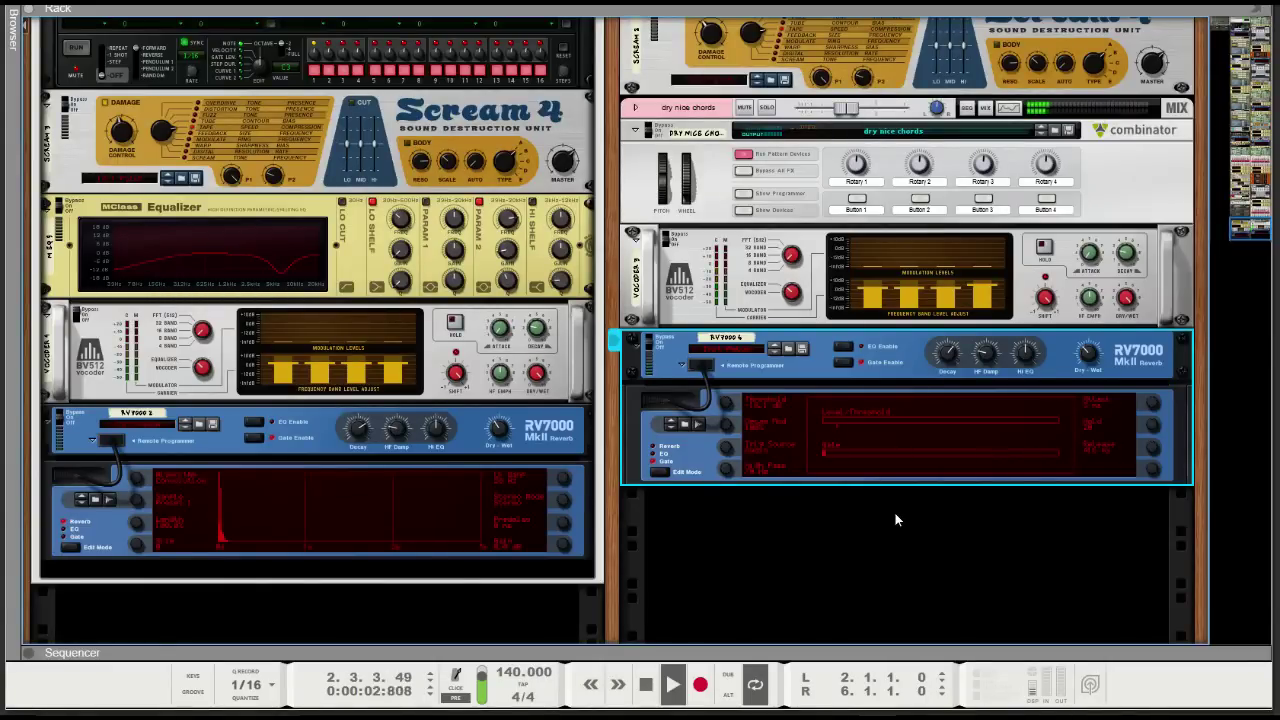
pyautogui.scroll(-3, 887, 535)
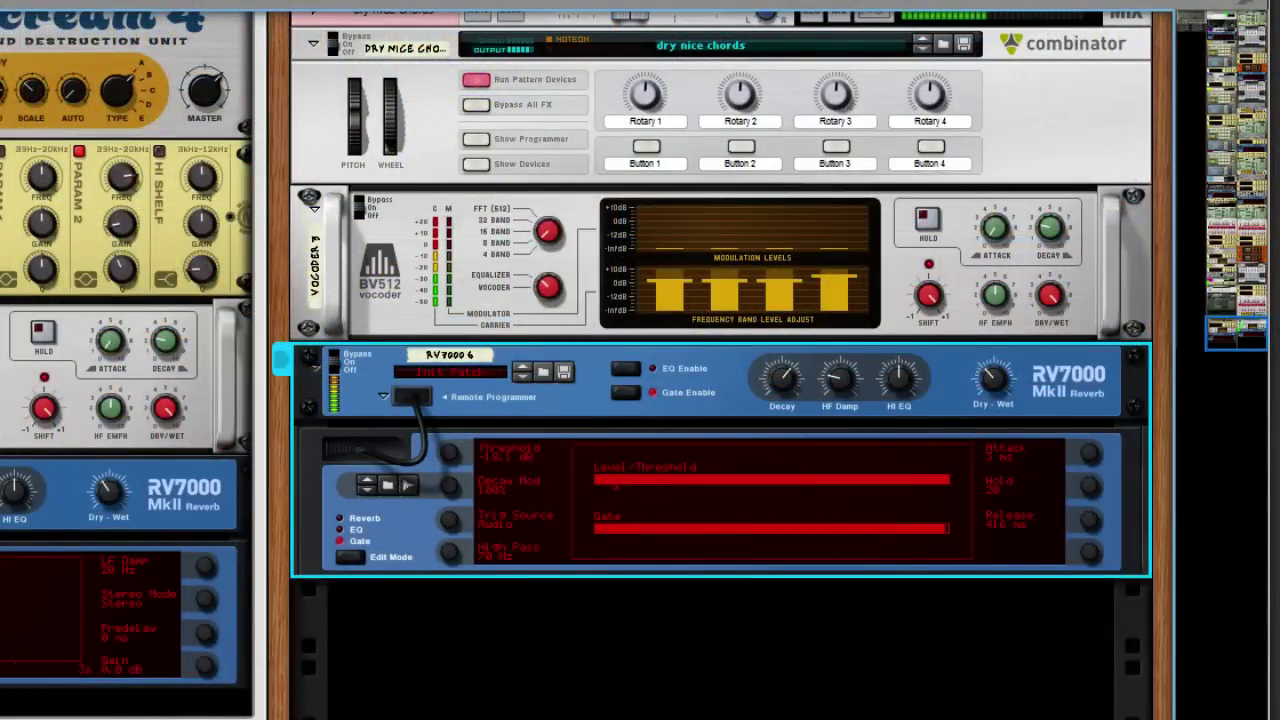
pyautogui.press('space')
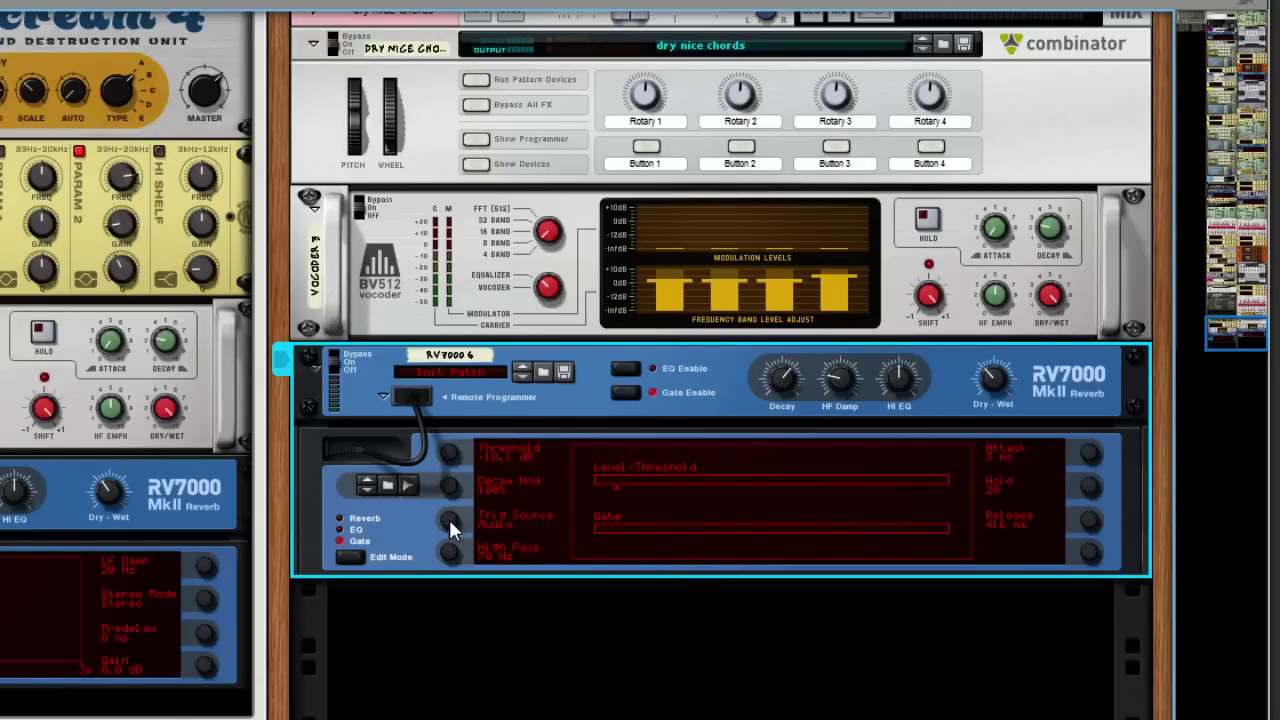
# Try a different gate trigger source, return it to Audio, and raise the gate's Hold value
pyautogui.moveTo(450, 521); pyautogui.dragTo(452, 499)
pyautogui.moveTo(452, 522); pyautogui.dragTo(453, 528)
pyautogui.moveTo(1092, 485); pyautogui.dragTo(1100, 449)
pyautogui.click(782, 597)
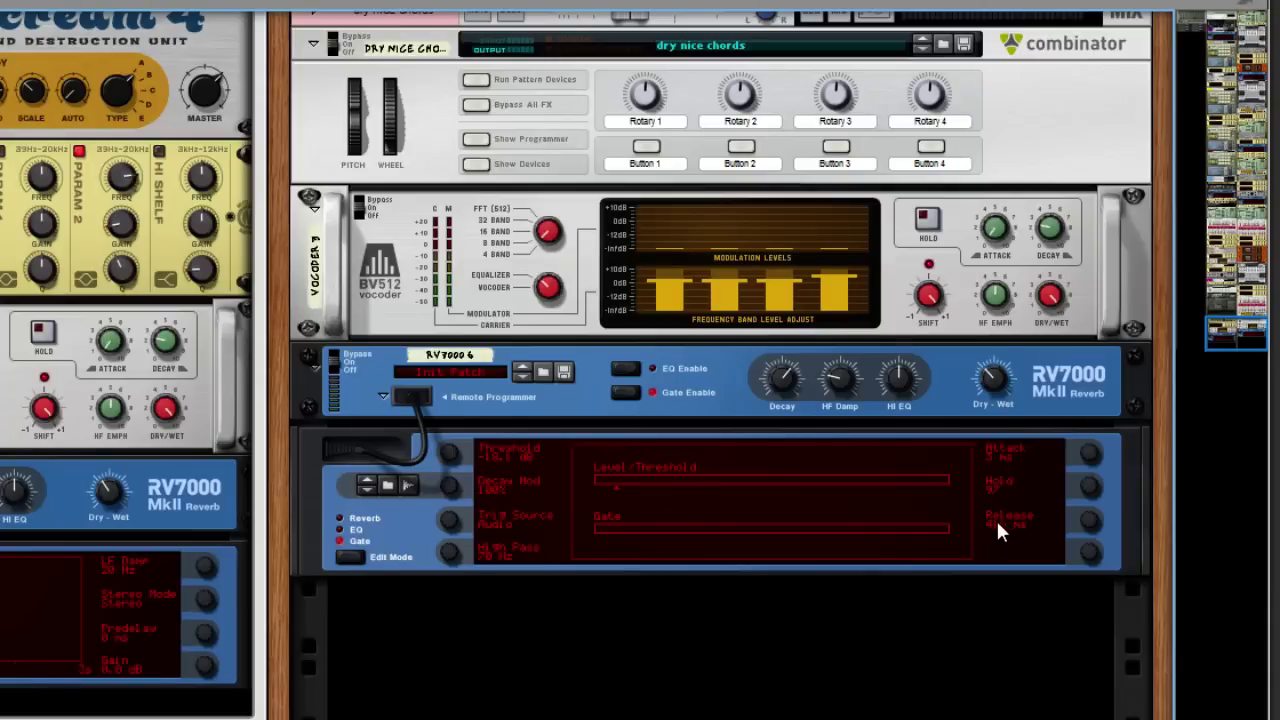
# Set the reverb gate's Release to 100 ms, Hold to 10 and Threshold to -11.5 dB
pyautogui.moveTo(1079, 521); pyautogui.dragTo(1100, 505)
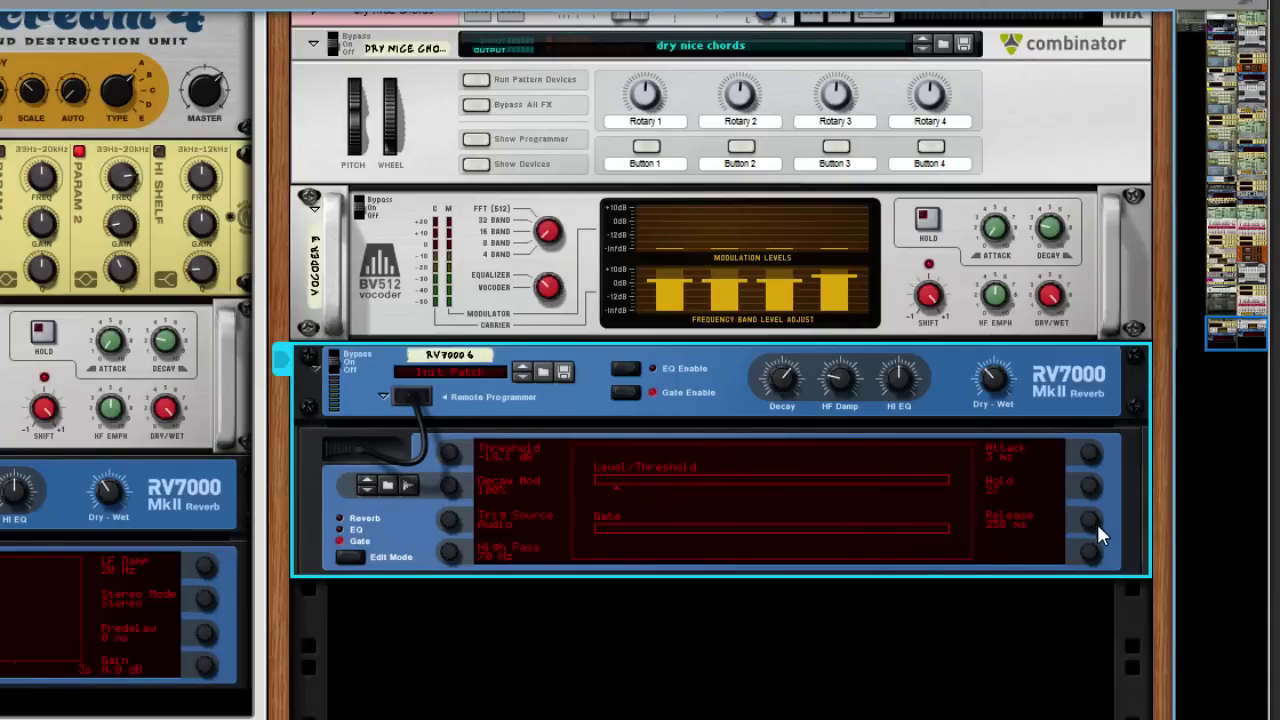
pyautogui.moveTo(1103, 551); pyautogui.dragTo(1103, 534)
pyautogui.moveTo(1096, 490); pyautogui.dragTo(1101, 503)
pyautogui.moveTo(455, 447); pyautogui.dragTo(455, 444)
pyautogui.press('space')
pyautogui.scroll(1, 592, 637)
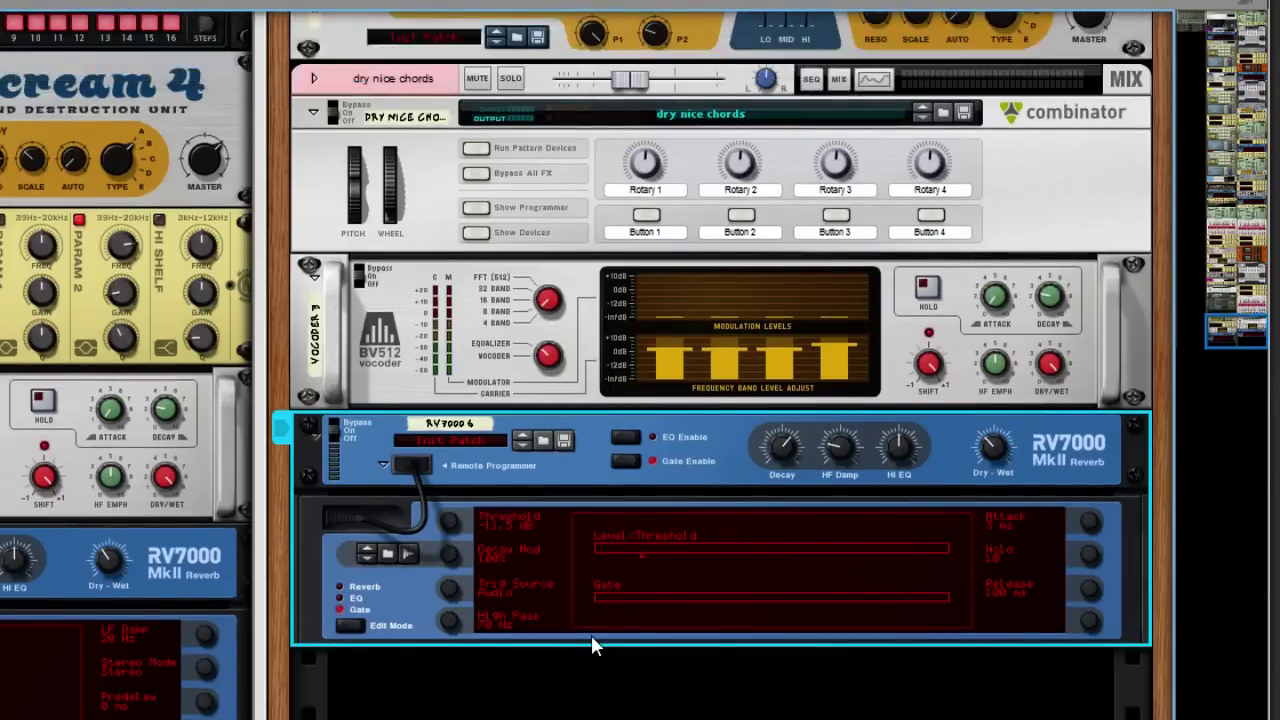
pyautogui.scroll(-1, 592, 637)
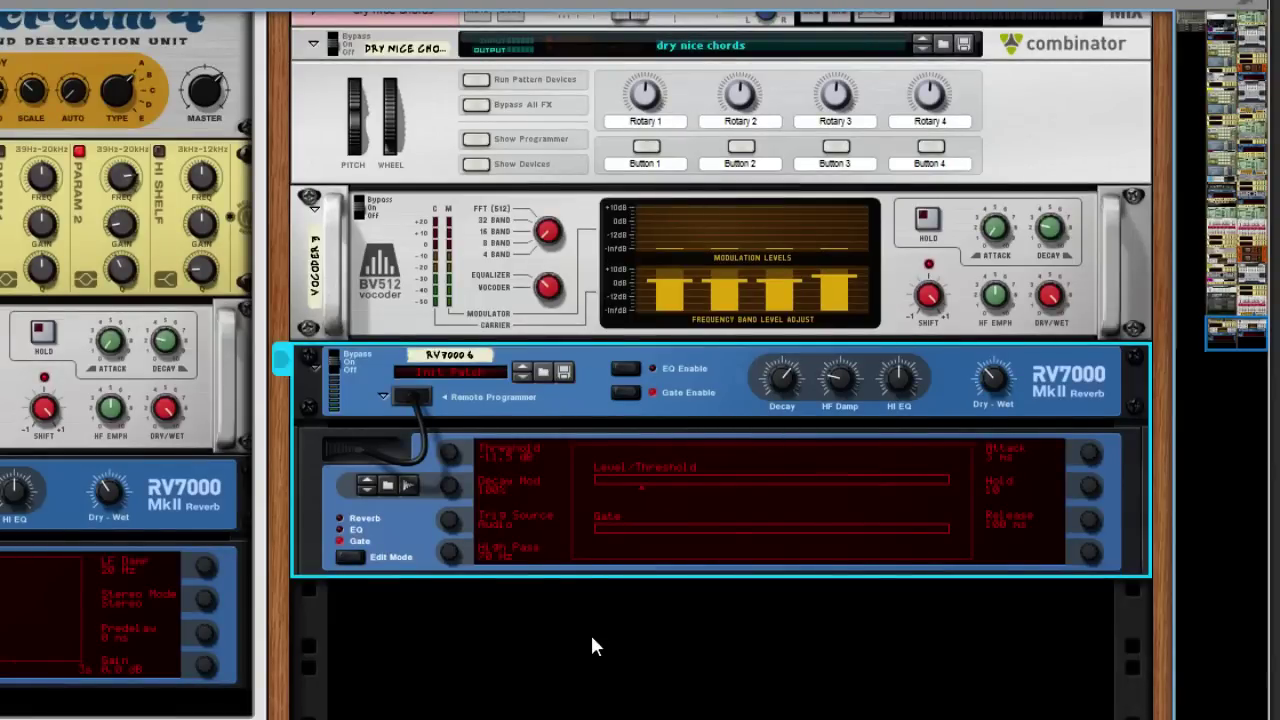